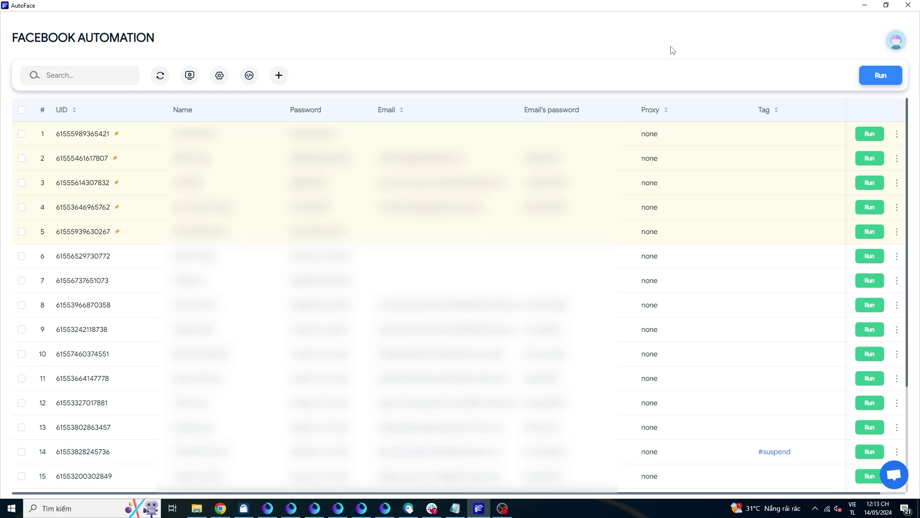
- Create a new script and place a Join group action beside the Starting Point
{"action": "left_click", "coordinate": [249, 77]}
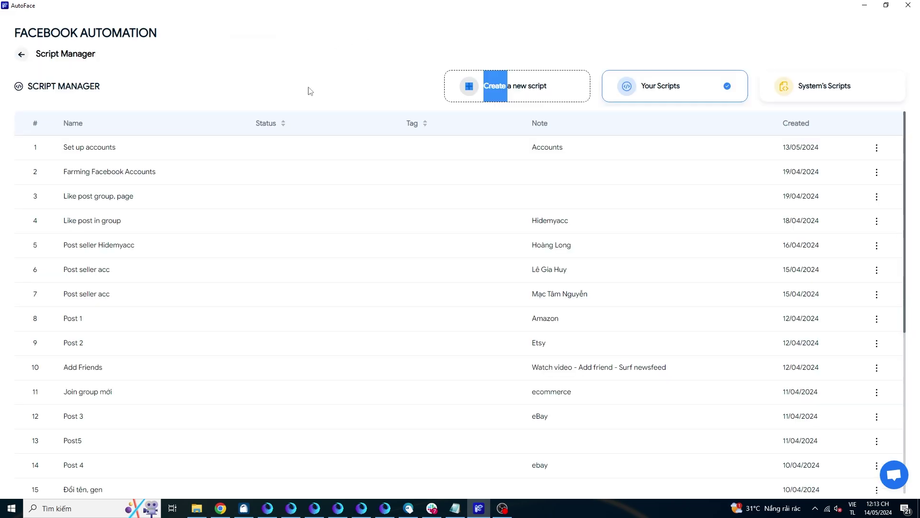
{"action": "left_click", "coordinate": [509, 91]}
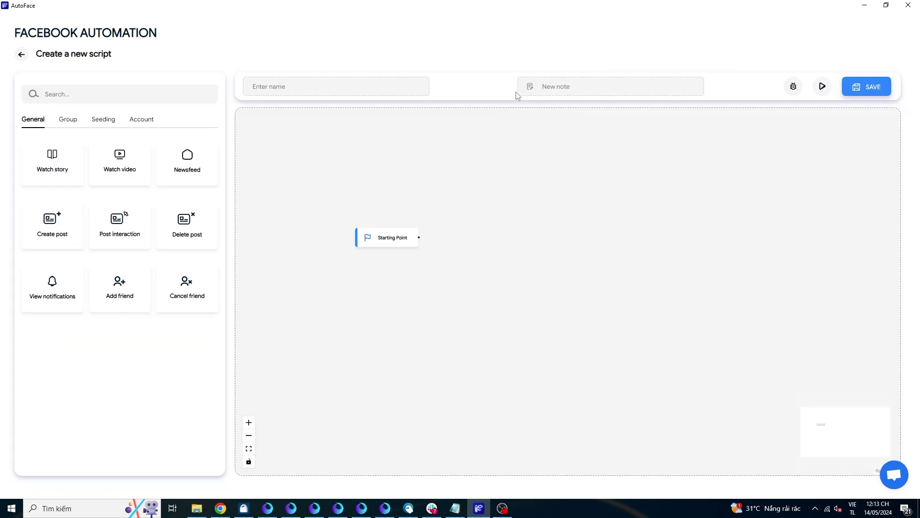
{"action": "left_click", "coordinate": [68, 126]}
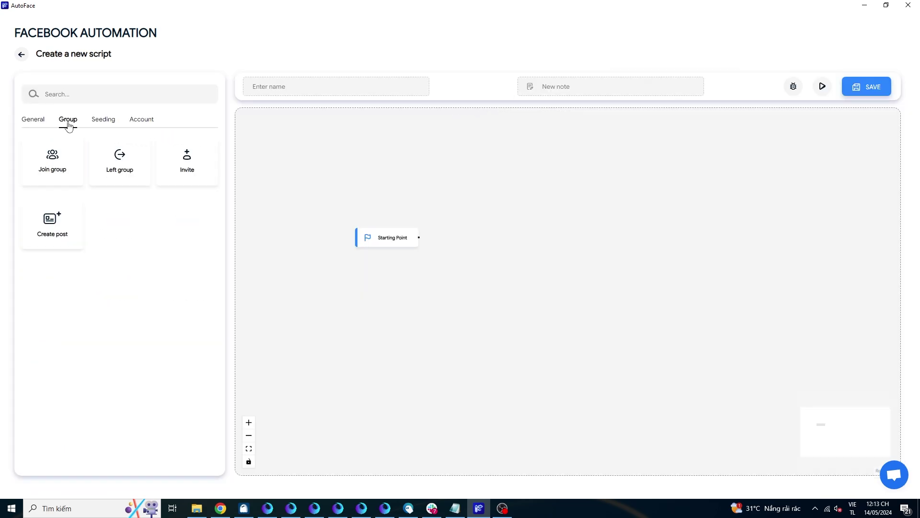
{"action": "scroll", "coordinate": [407, 275], "scroll_direction": "up", "scroll_amount": 3}
{"action": "left_click_drag", "start_coordinate": [407, 275], "coordinate": [363, 271]}
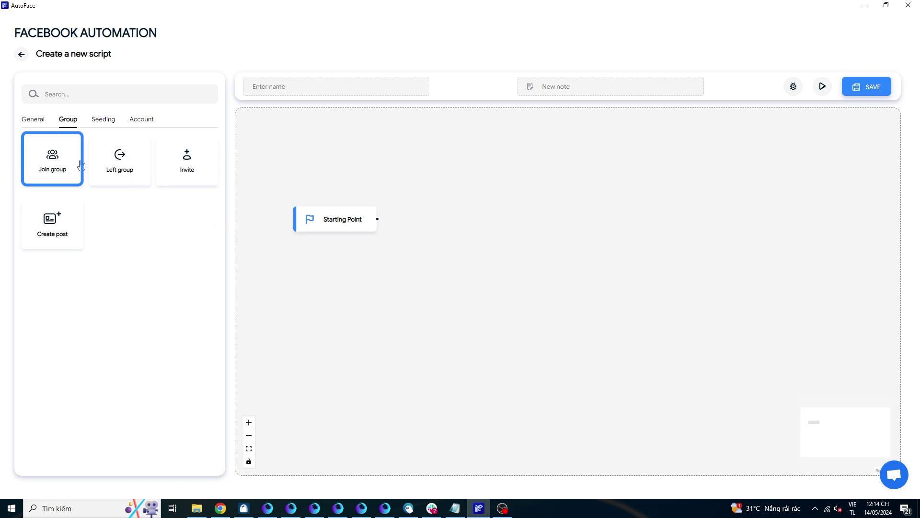
{"action": "left_click_drag", "start_coordinate": [64, 165], "coordinate": [451, 220]}
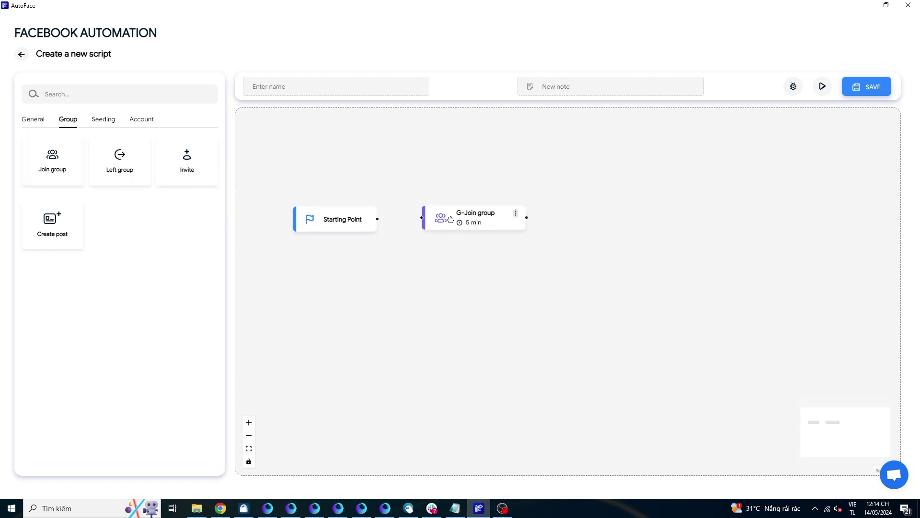
- Edit the Join group action, review the suggestions and keywords types, and set its type to By UID
{"action": "left_click", "coordinate": [515, 213]}
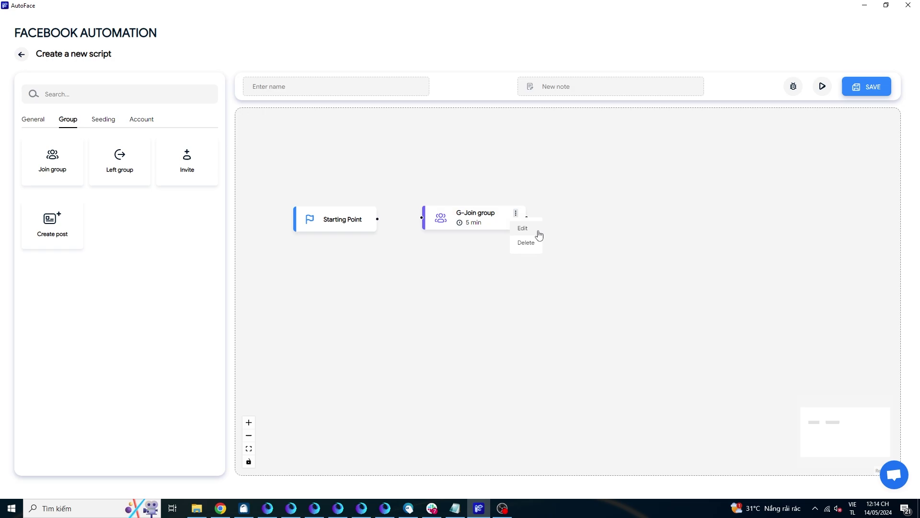
{"action": "left_click", "coordinate": [539, 234]}
{"action": "left_click", "coordinate": [212, 132]}
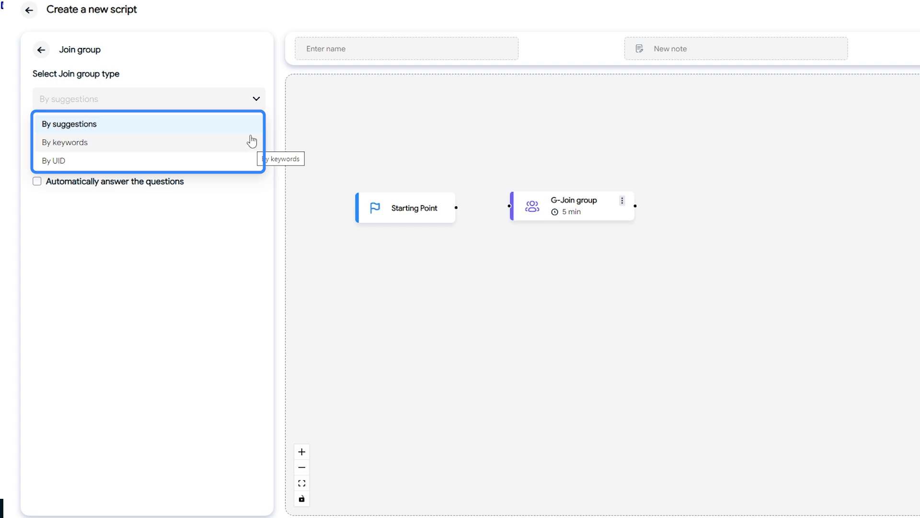
{"action": "left_click", "coordinate": [250, 126]}
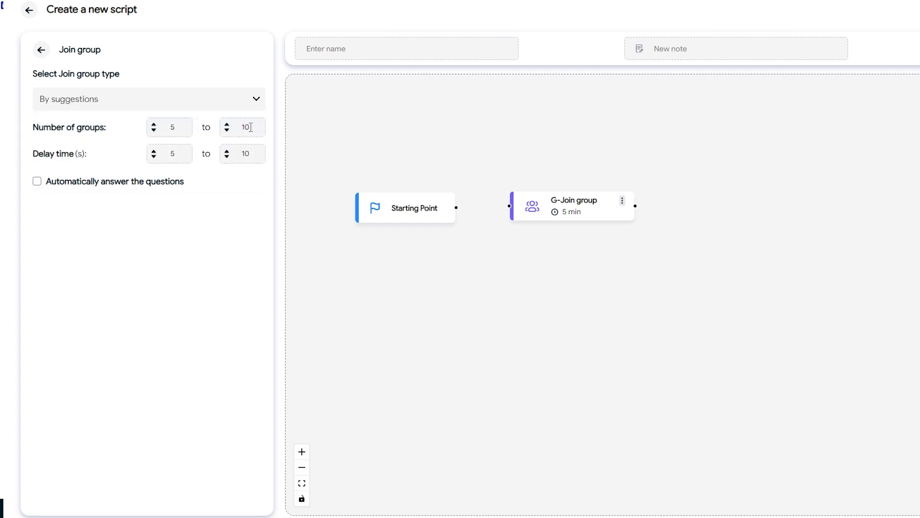
{"action": "left_click", "coordinate": [257, 102]}
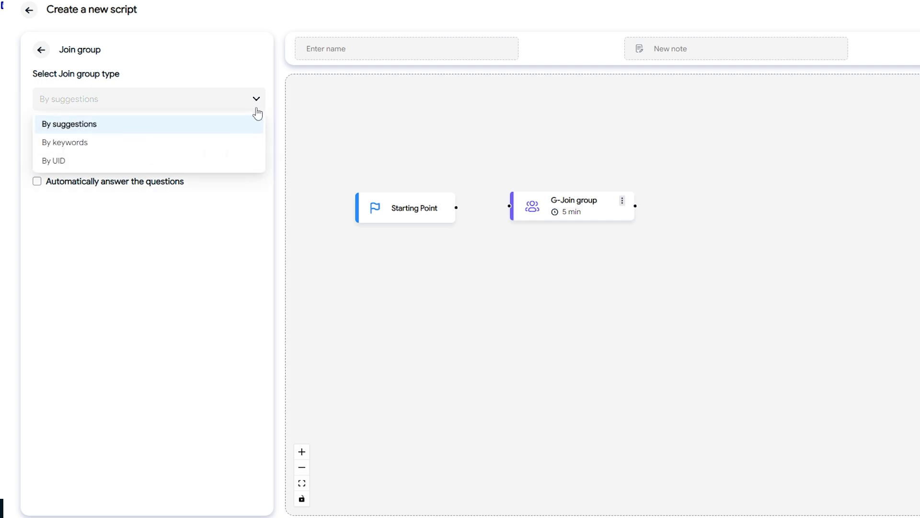
{"action": "left_click", "coordinate": [249, 148]}
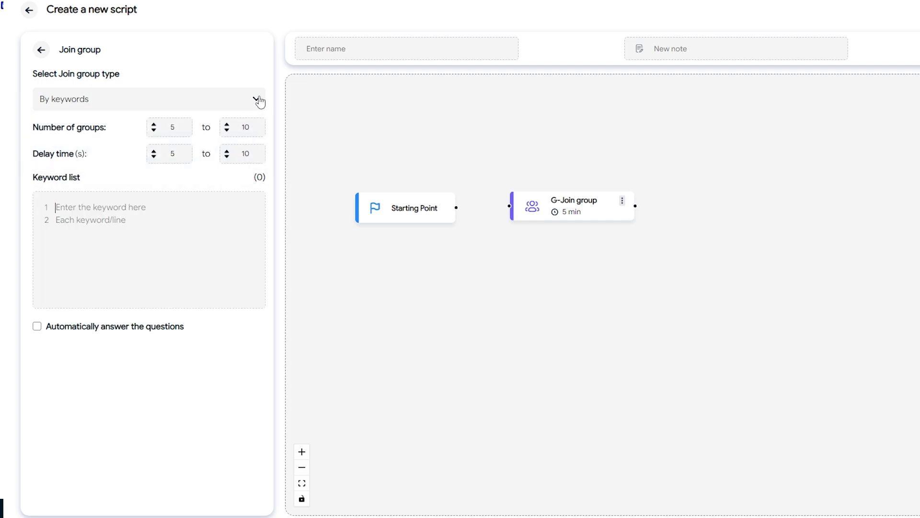
{"action": "left_click", "coordinate": [256, 98]}
{"action": "left_click", "coordinate": [241, 163]}
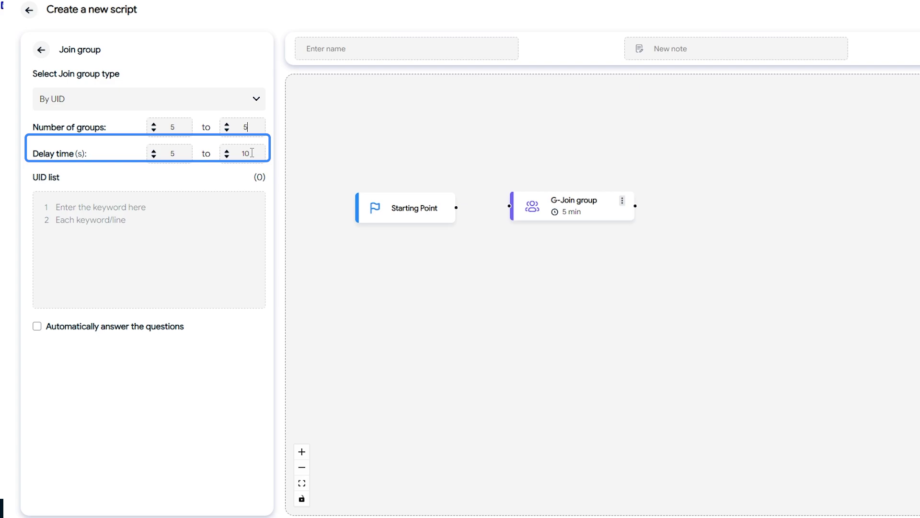
- Set the Join group action's number of groups to 5 to 5 and its delay time to 4 to 6 seconds
{"action": "left_click", "coordinate": [178, 153]}
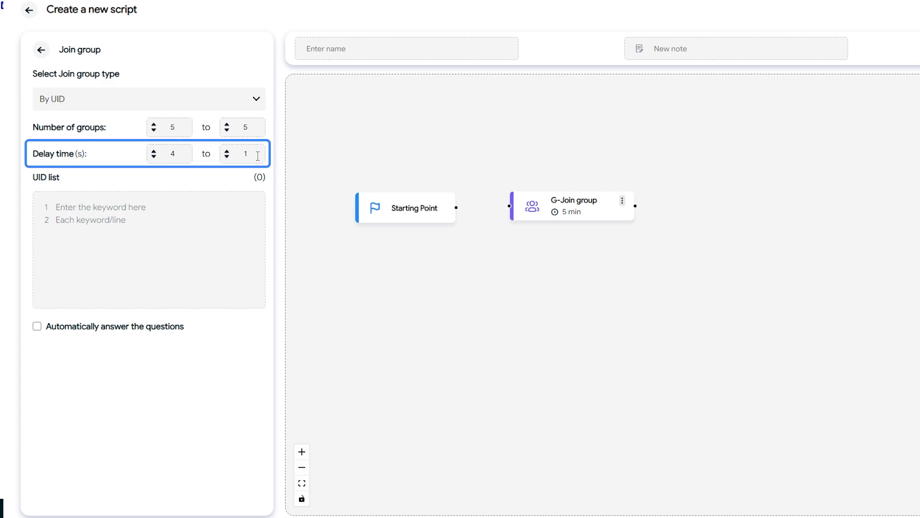
{"action": "key", "text": "BackSpace"}
{"action": "type", "text": "6"}
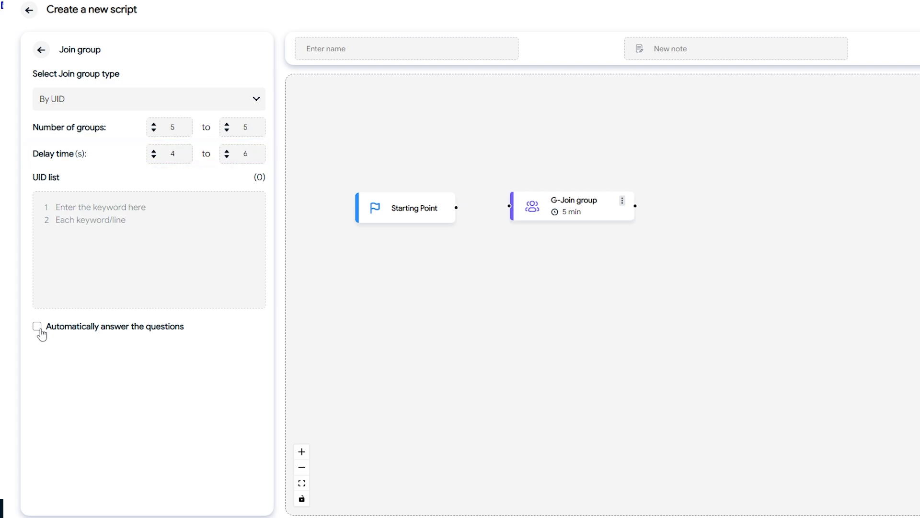
- Try automatic question answering with two extra questions and turn it off again
{"action": "left_click", "coordinate": [38, 327]}
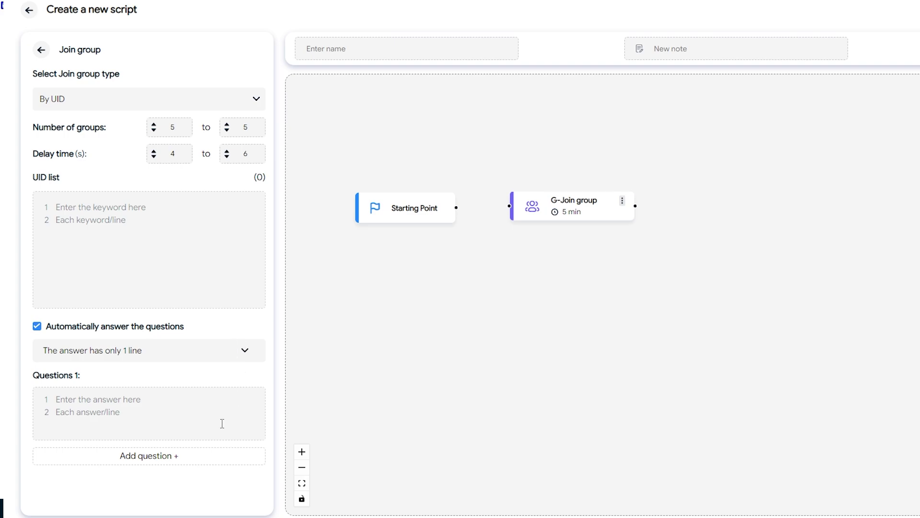
{"action": "left_click", "coordinate": [200, 462]}
{"action": "scroll", "coordinate": [169, 480], "scroll_direction": "down", "scroll_amount": 2}
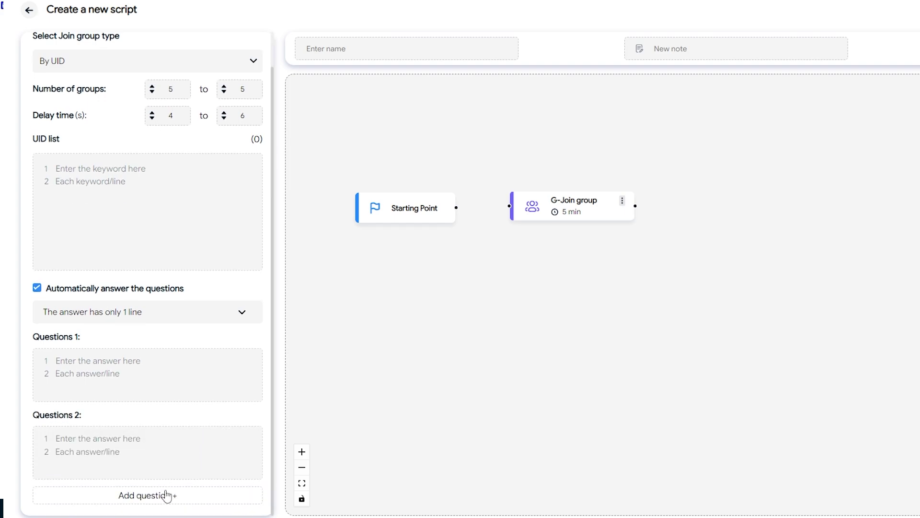
{"action": "left_click", "coordinate": [169, 496]}
{"action": "scroll", "coordinate": [227, 397], "scroll_direction": "down", "scroll_amount": 3}
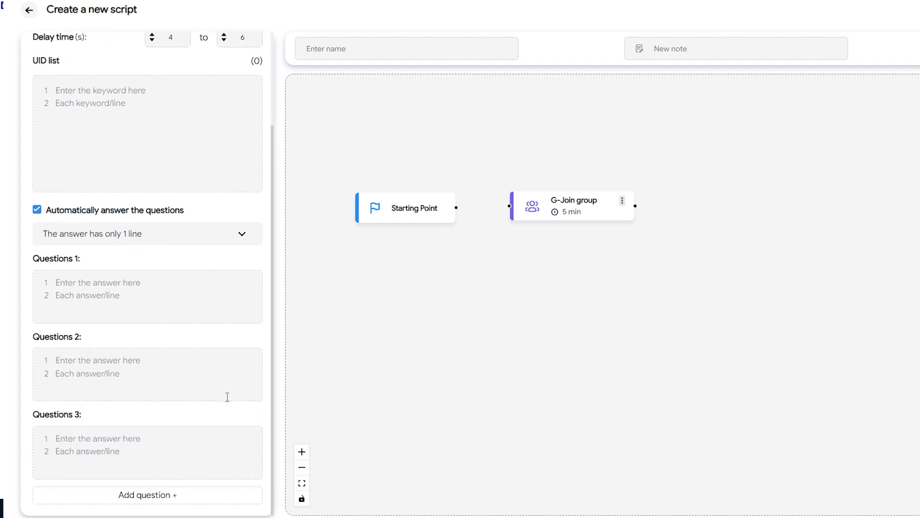
{"action": "left_click", "coordinate": [242, 239]}
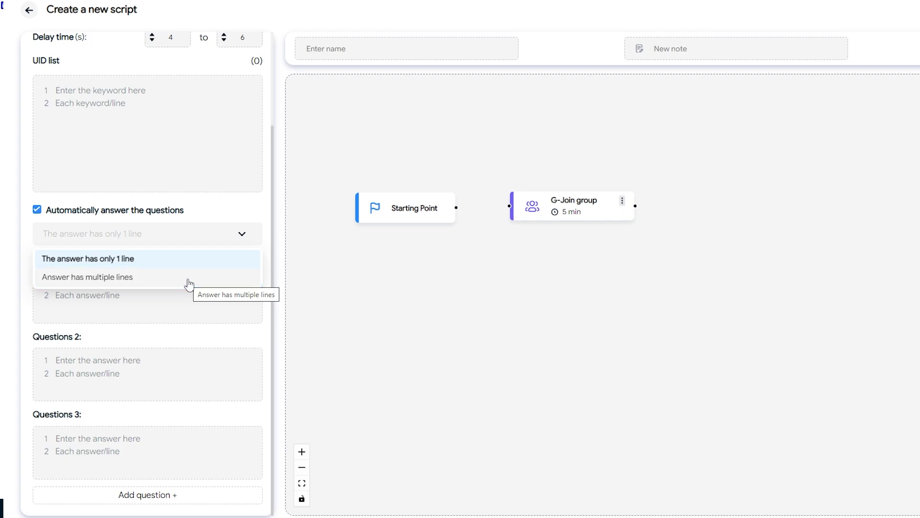
{"action": "left_click", "coordinate": [250, 219]}
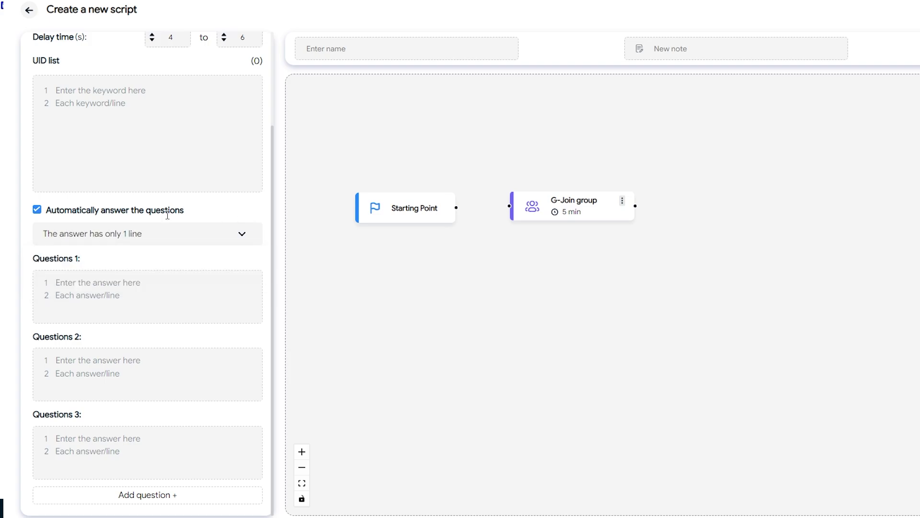
{"action": "left_click", "coordinate": [36, 210]}
- Copy the five group identifiers starting with officialconceptart from the Notepad file into the Join group UID list
{"action": "key", "text": "alt+Tab"}
{"action": "left_click_drag", "start_coordinate": [800, 359], "coordinate": [730, 317]}
{"action": "key", "text": "ctrl+c"}
{"action": "left_click", "coordinate": [185, 260]}
{"action": "key", "text": "ctrl+v"}
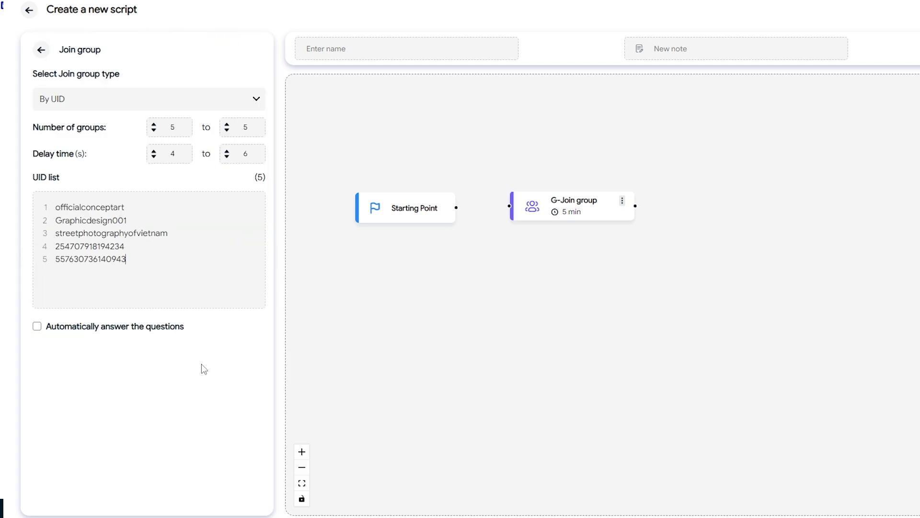
- Connect the Starting Point to the Join group action and test-run the script on the profile in row 11
{"action": "left_click_drag", "start_coordinate": [456, 208], "coordinate": [510, 206]}
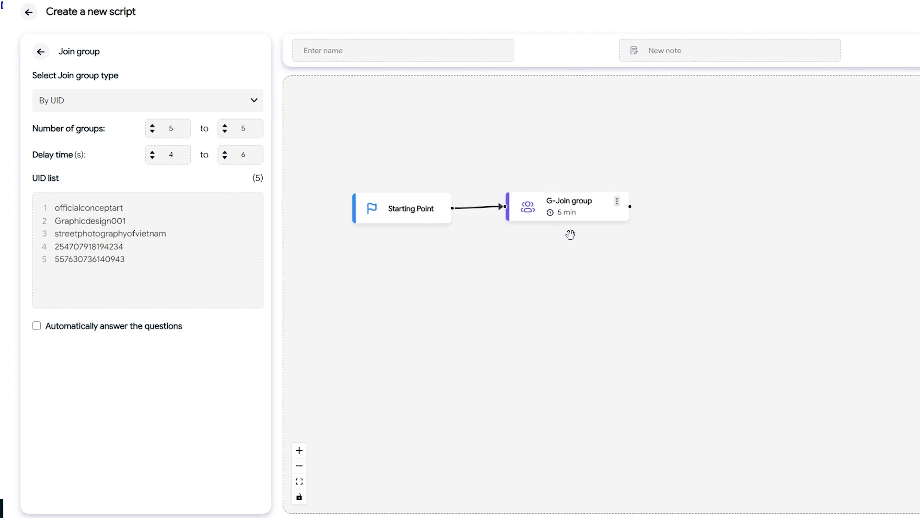
{"action": "left_click", "coordinate": [838, 84]}
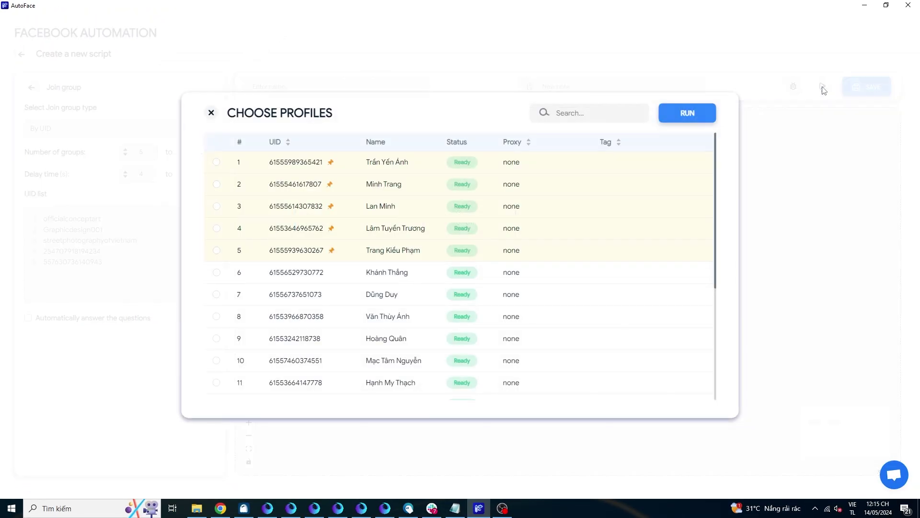
{"action": "left_click", "coordinate": [216, 382]}
{"action": "left_click", "coordinate": [680, 113]}
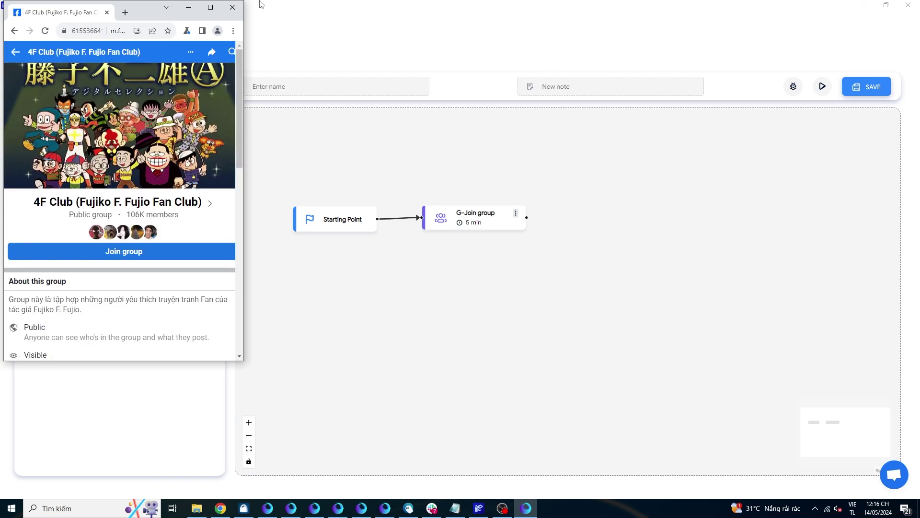
{"action": "left_click", "coordinate": [238, 8]}
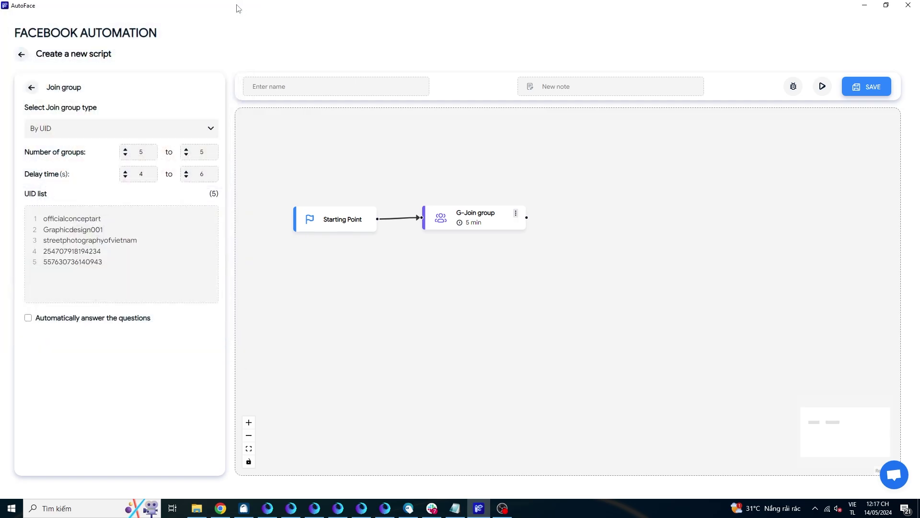
- Add a Left group action to the script and connect the Join group action to it
{"action": "left_click", "coordinate": [31, 88]}
{"action": "left_click_drag", "start_coordinate": [126, 171], "coordinate": [575, 228]}
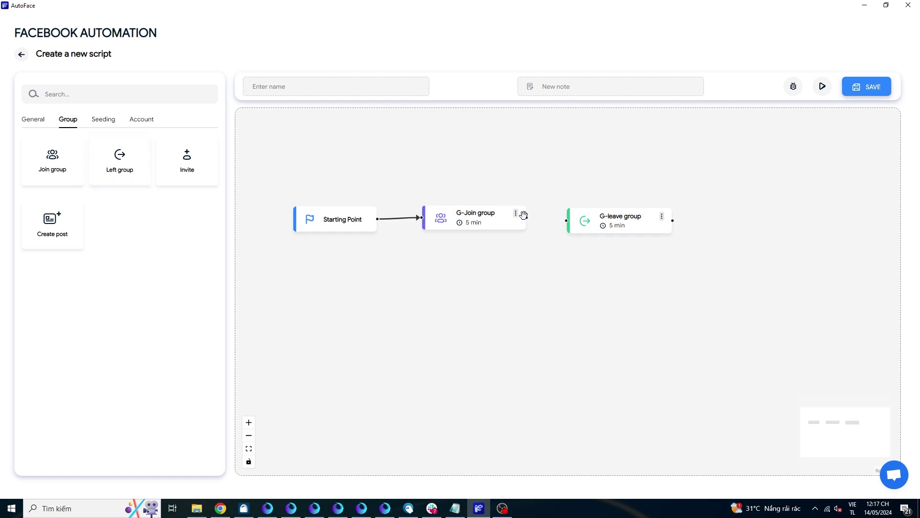
{"action": "left_click_drag", "start_coordinate": [527, 217], "coordinate": [567, 220]}
- Edit the leave group action and set its number of groups to 1 to 2
{"action": "left_click", "coordinate": [662, 216]}
{"action": "left_click", "coordinate": [670, 242]}
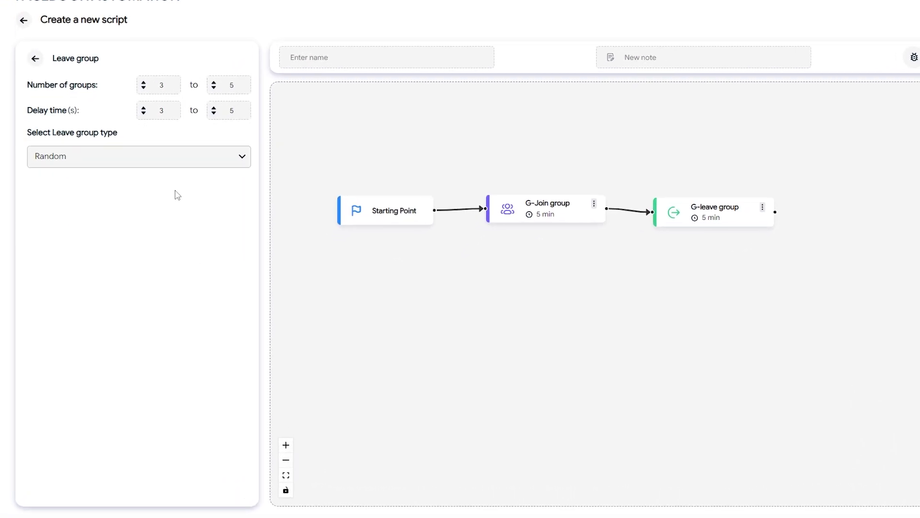
{"action": "double_click", "coordinate": [162, 85]}
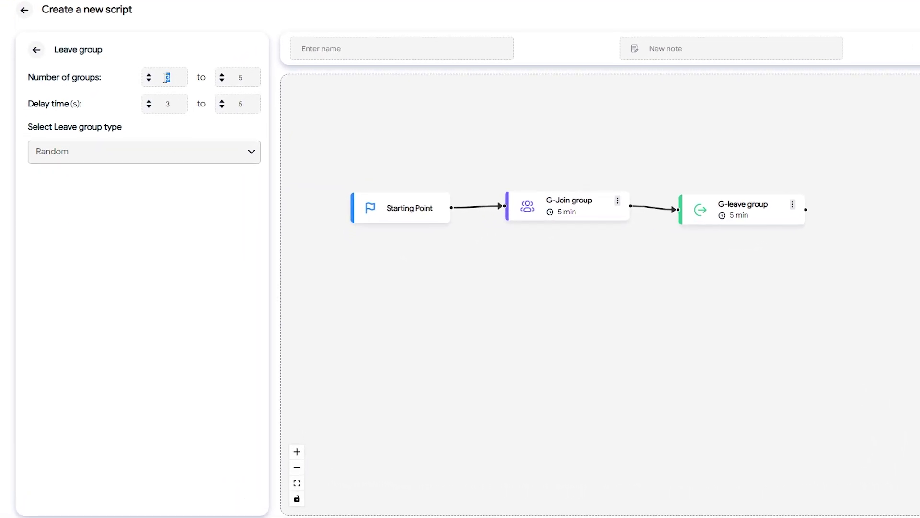
{"action": "left_click_drag", "start_coordinate": [248, 81], "coordinate": [234, 82]}
{"action": "type", "text": "2"}
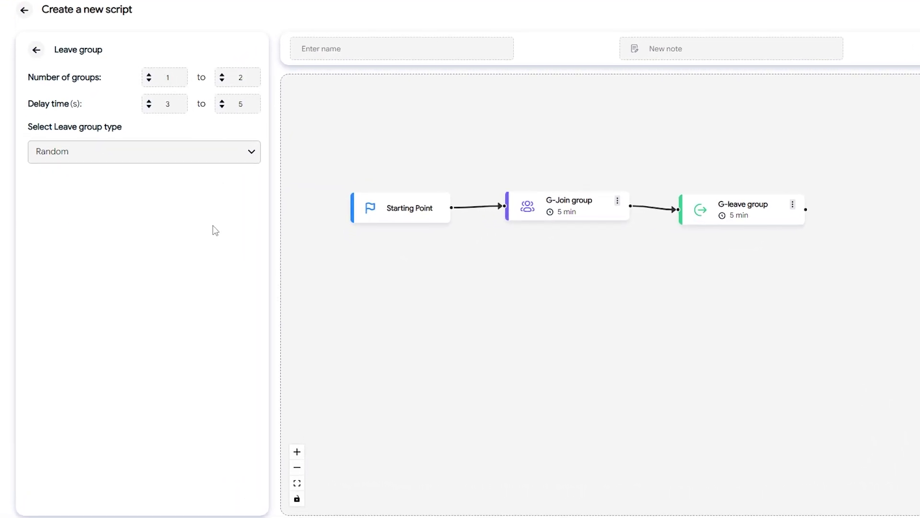
- Try the Conditional leave type with a limit of fewer than 100 members and return the type to Random
{"action": "left_click", "coordinate": [248, 158]}
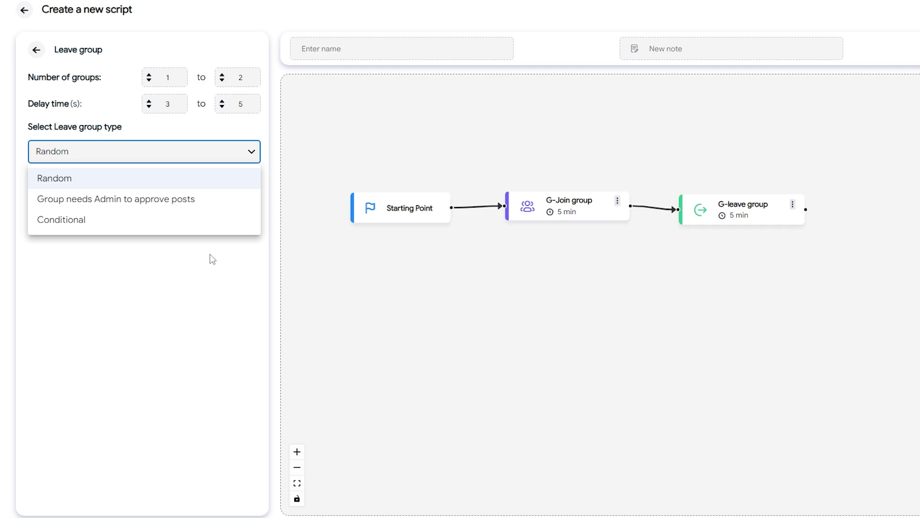
{"action": "left_click", "coordinate": [210, 221]}
{"action": "double_click", "coordinate": [228, 192]}
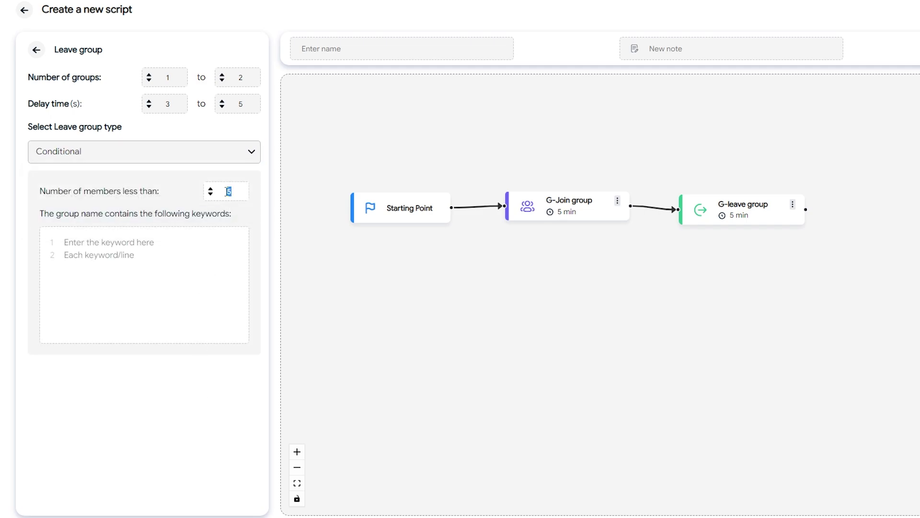
{"action": "type", "text": "100"}
{"action": "left_click", "coordinate": [215, 156]}
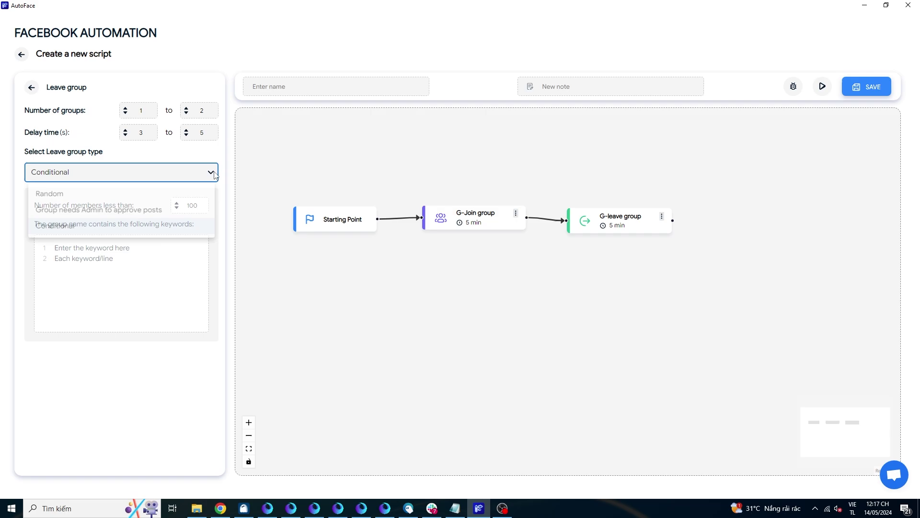
{"action": "left_click", "coordinate": [179, 193]}
- Add an Invite action below the Join group action and connect the leave group action to it
{"action": "left_click", "coordinate": [32, 88]}
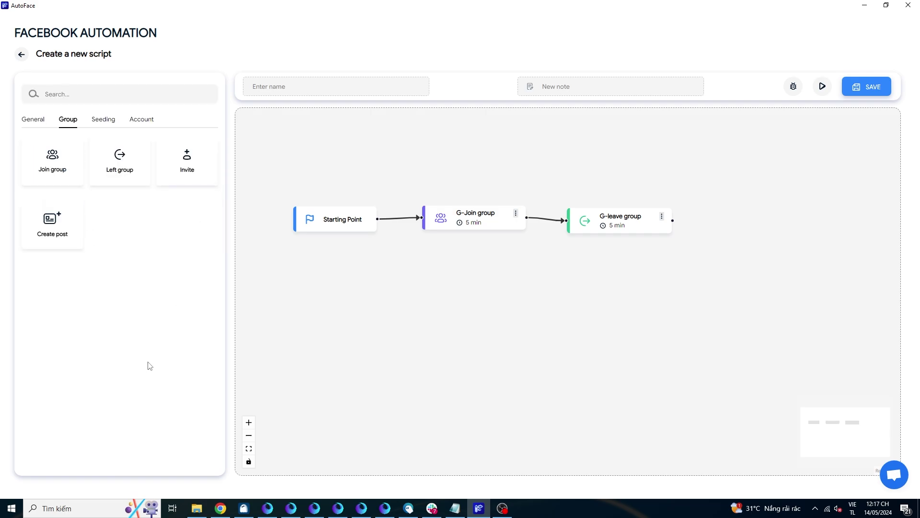
{"action": "left_click_drag", "start_coordinate": [182, 171], "coordinate": [432, 287]}
{"action": "left_click_drag", "start_coordinate": [673, 221], "coordinate": [419, 287]}
- Edit the Invite action and copy the first two group UIDs from the Notepad file into its Group UID list
{"action": "left_click", "coordinate": [492, 283]}
{"action": "left_click", "coordinate": [499, 297]}
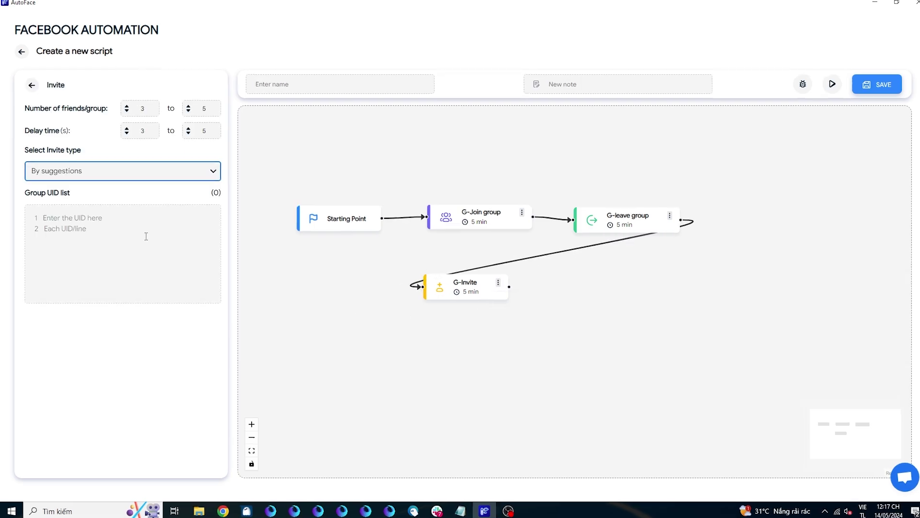
{"action": "left_click", "coordinate": [159, 224]}
{"action": "key", "text": "alt+Tab"}
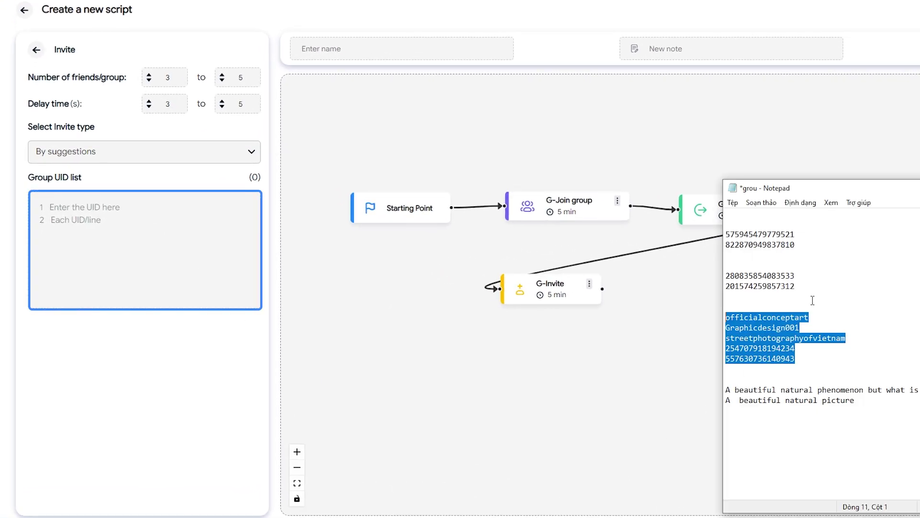
{"action": "left_click_drag", "start_coordinate": [797, 245], "coordinate": [725, 234]}
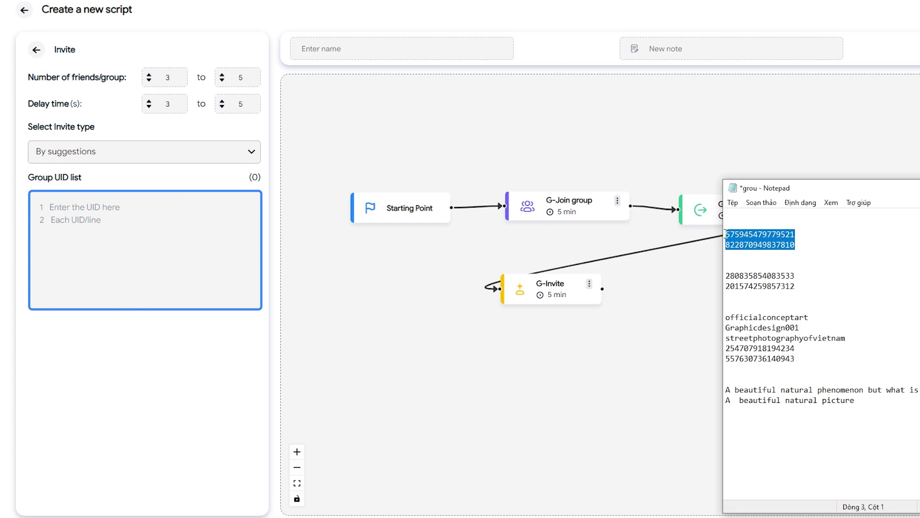
{"action": "key", "text": "ctrl+c"}
{"action": "key", "text": "alt+Tab"}
{"action": "key", "text": "ctrl+v"}
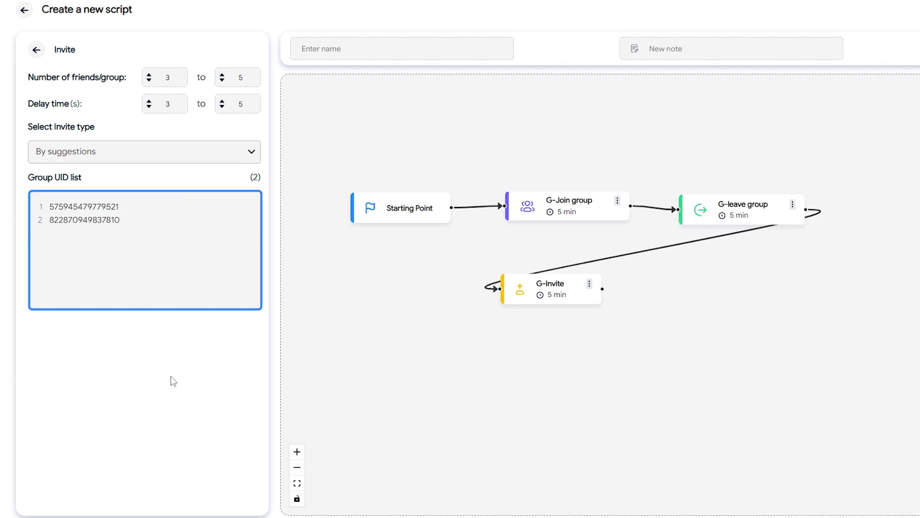
- Add a Create post action beside the Invite action and connect the Invite action to it
{"action": "left_click", "coordinate": [36, 52]}
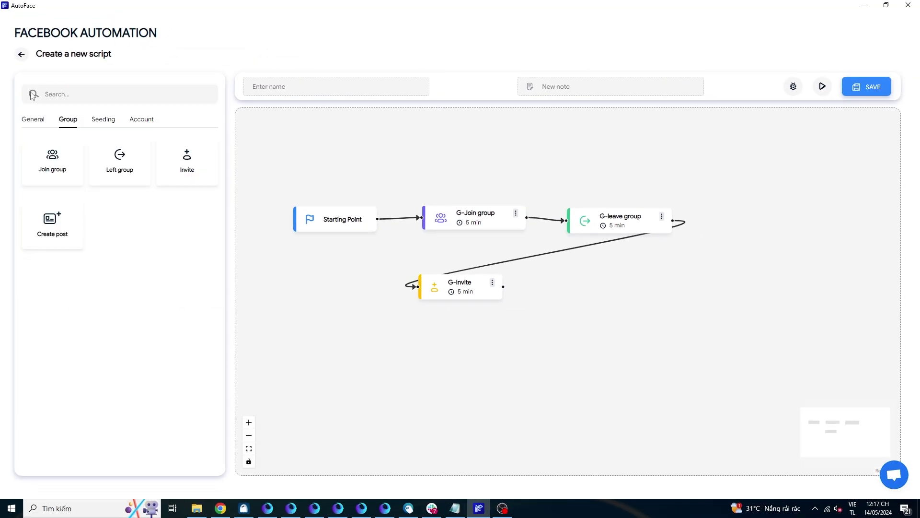
{"action": "left_click_drag", "start_coordinate": [57, 227], "coordinate": [566, 285]}
{"action": "left_click_drag", "start_coordinate": [503, 286], "coordinate": [542, 287]}
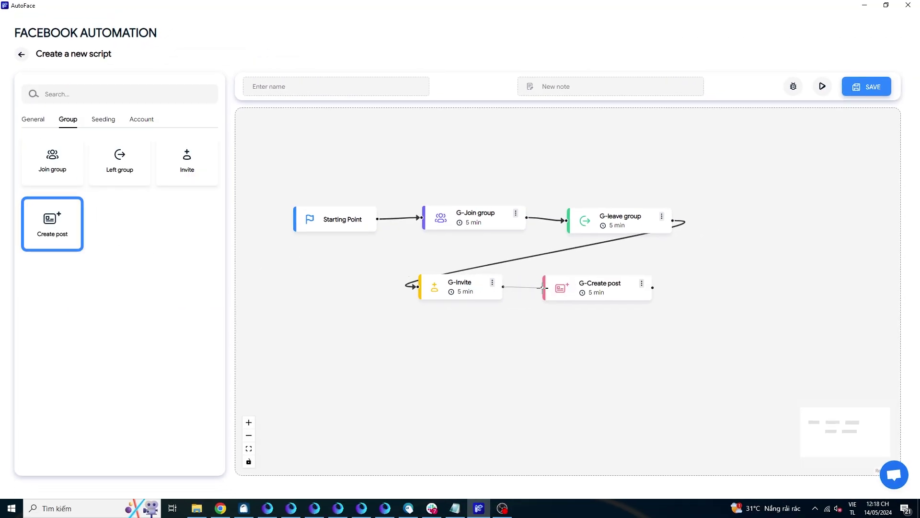
- Edit the Create post action and set its delay time to 4 to 6 seconds
{"action": "left_click", "coordinate": [641, 283]}
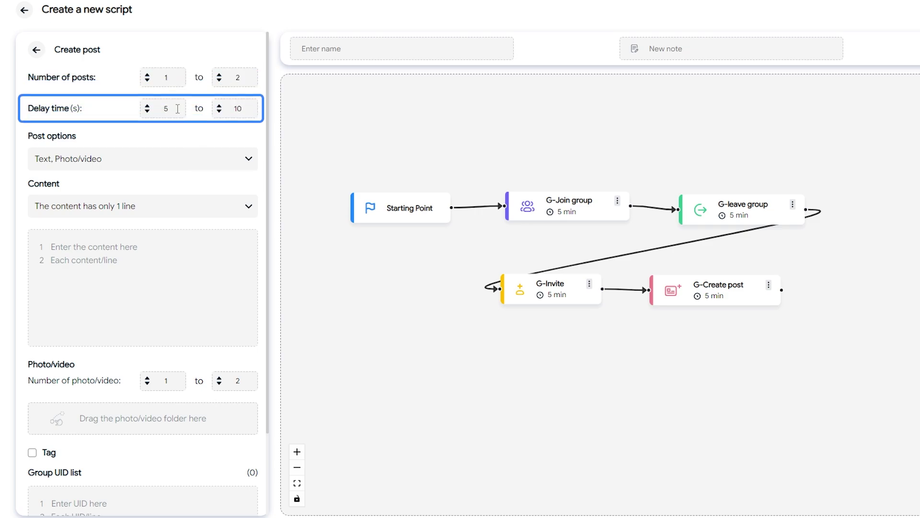
{"action": "double_click", "coordinate": [160, 111]}
{"action": "type", "text": "4"}
{"action": "double_click", "coordinate": [237, 109]}
{"action": "type", "text": "6"}
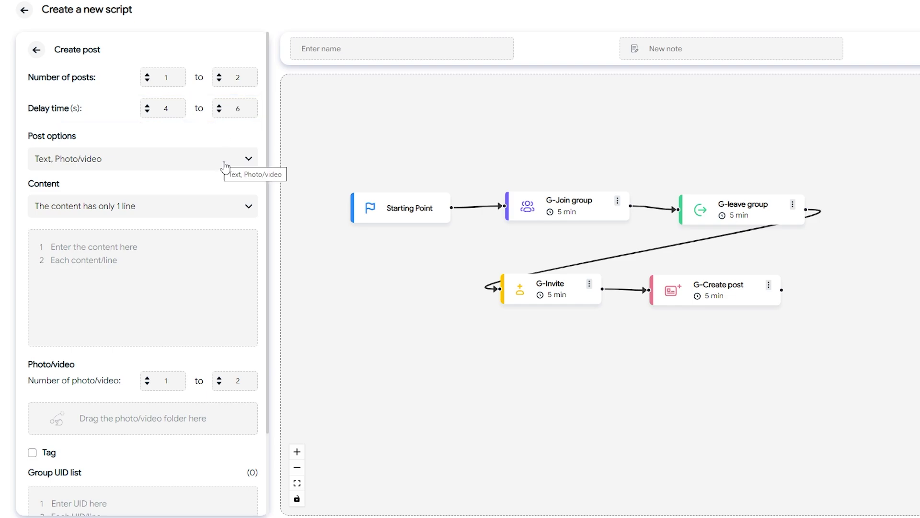
- Keep the post option Text, Photo/video and add cloud.jpg as the photo/video source
{"action": "left_click", "coordinate": [239, 168]}
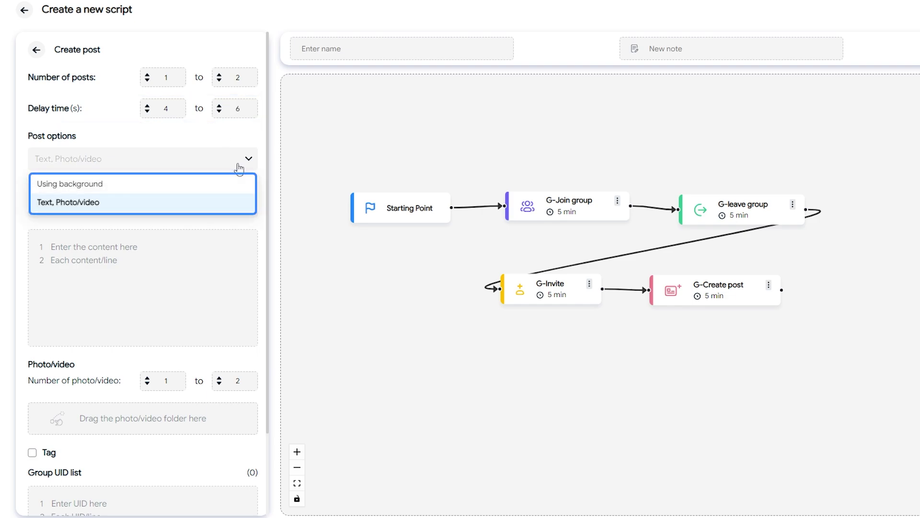
{"action": "left_click", "coordinate": [232, 205]}
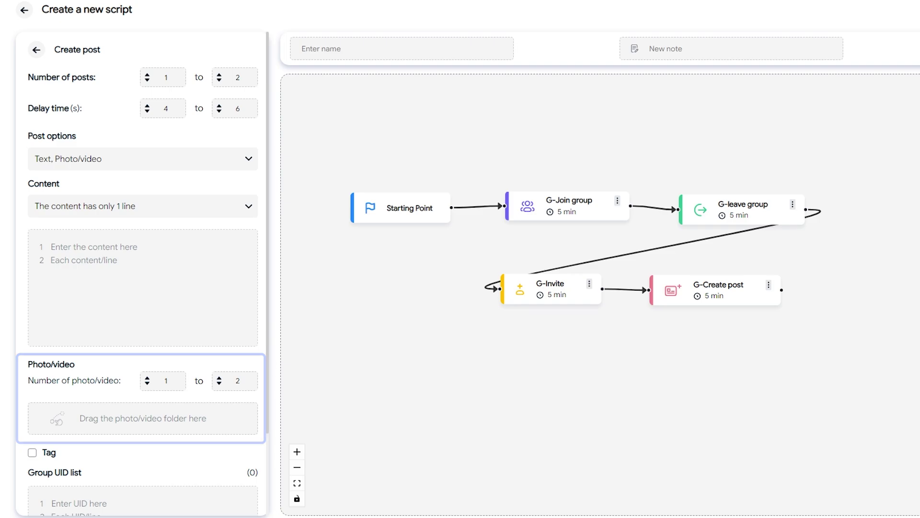
{"action": "key", "text": "alt+Tab"}
{"action": "left_click_drag", "start_coordinate": [513, 139], "coordinate": [160, 418]}
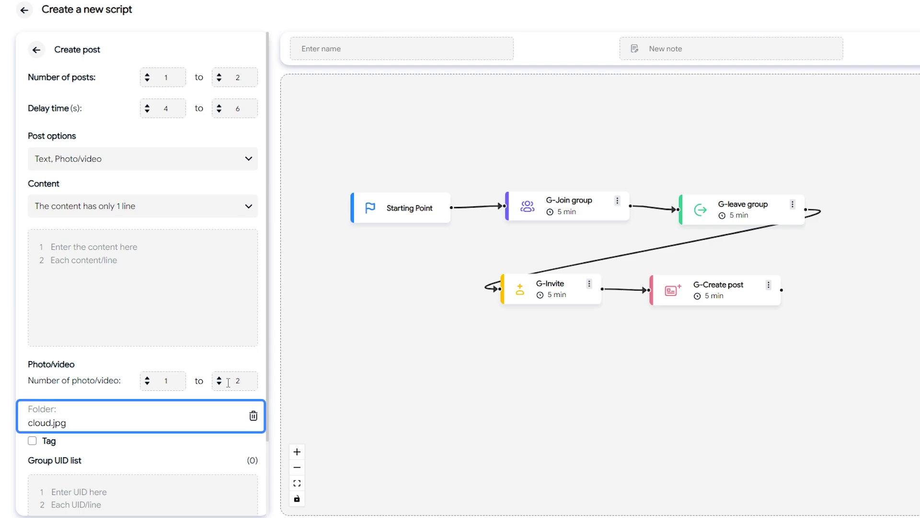
- Keep the one-line content type and copy the two natural-picture captions from the Notepad file into the post content
{"action": "left_click", "coordinate": [247, 208]}
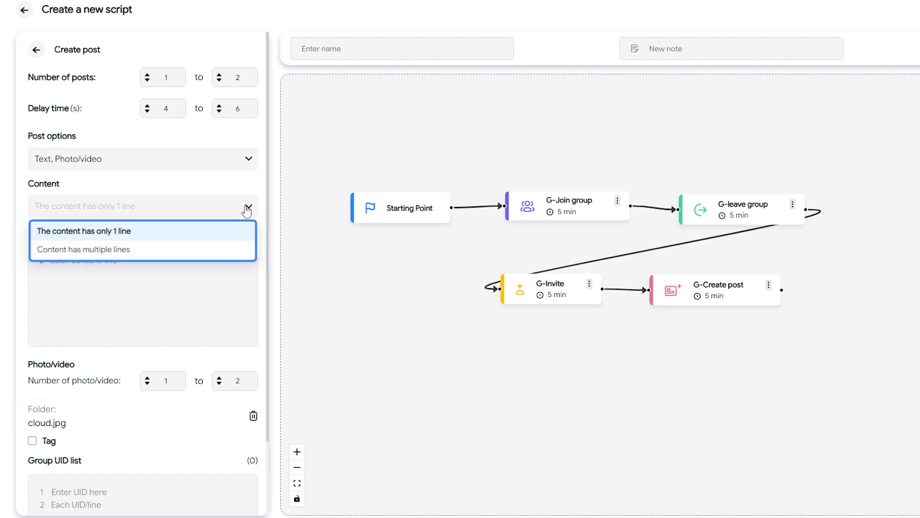
{"action": "left_click", "coordinate": [240, 231]}
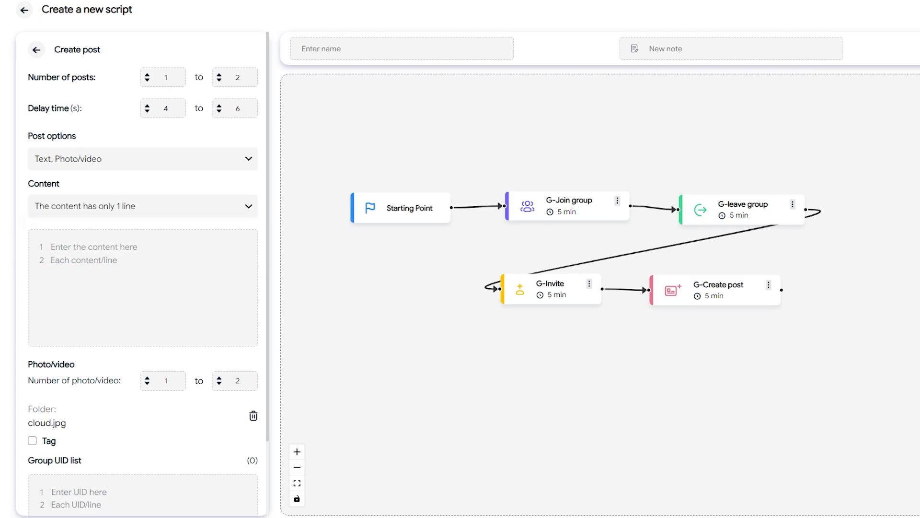
{"action": "key", "text": "alt+Tab"}
{"action": "left_click_drag", "start_coordinate": [855, 400], "coordinate": [728, 389]}
{"action": "key", "text": "ctrl+c"}
{"action": "left_click", "coordinate": [144, 264]}
{"action": "key", "text": "ctrl+v"}
- Try the multiple-line content type, view its content list, and return the type to one line
{"action": "left_click", "coordinate": [242, 209]}
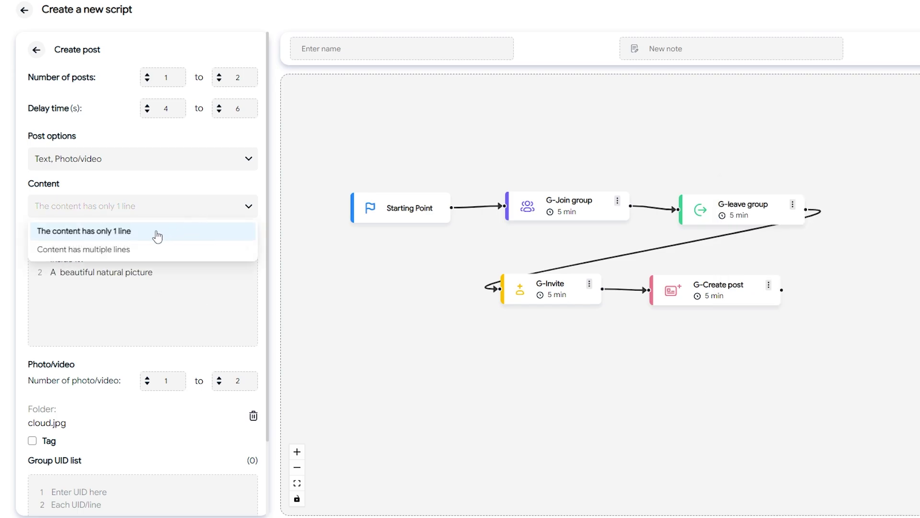
{"action": "left_click", "coordinate": [122, 250]}
{"action": "left_click", "coordinate": [199, 236]}
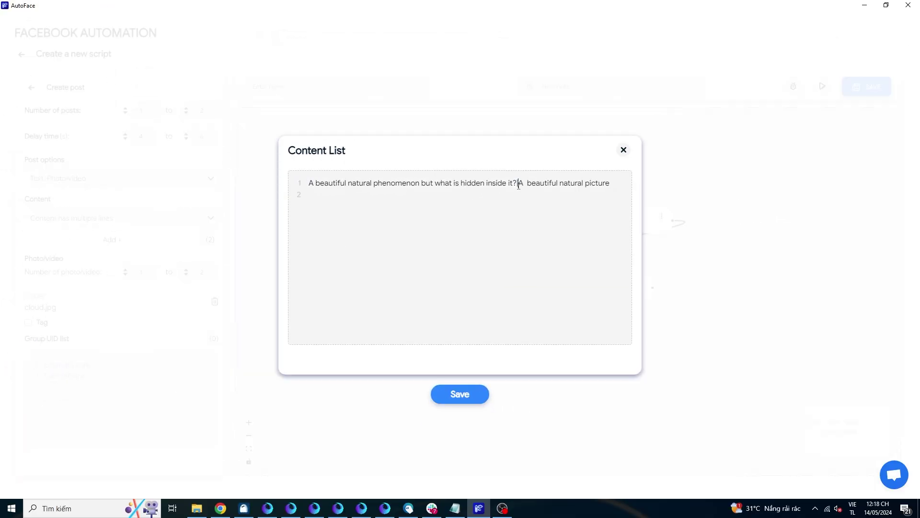
{"action": "left_click", "coordinate": [624, 150]}
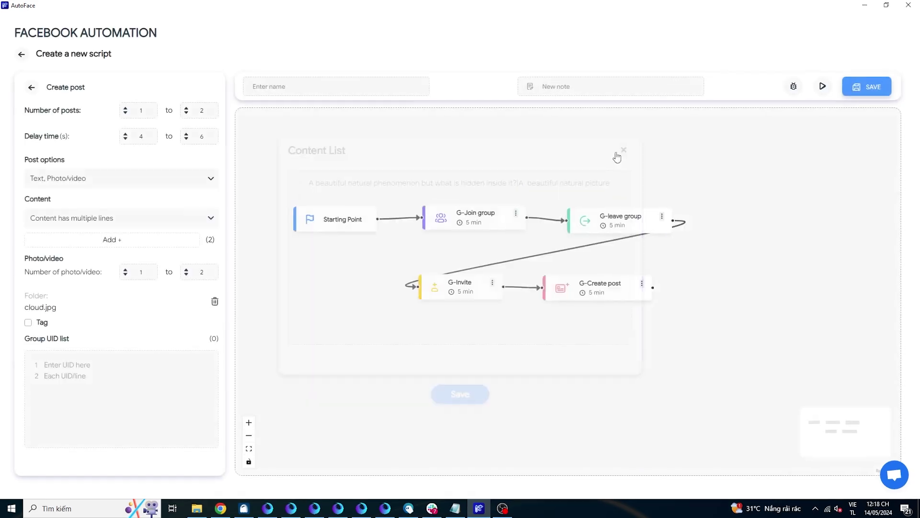
{"action": "left_click", "coordinate": [227, 211]}
{"action": "left_click", "coordinate": [197, 231]}
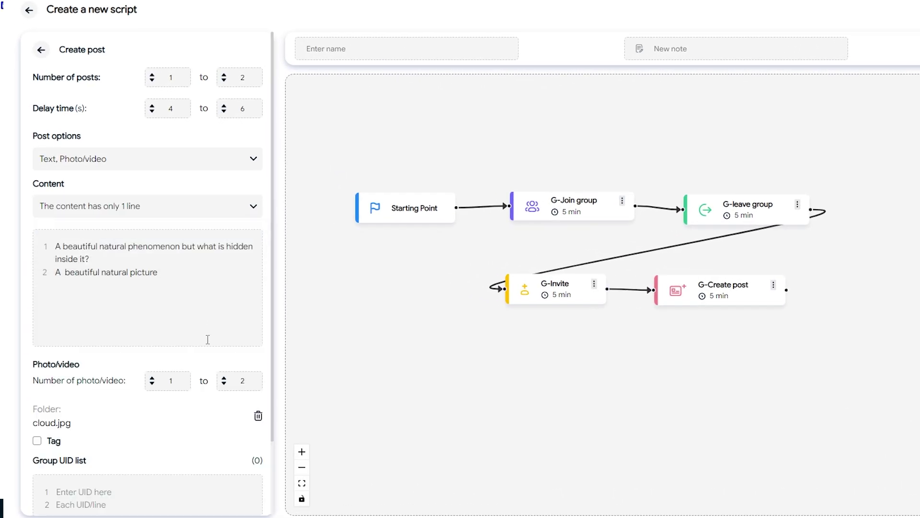
- Try enabling Tag for the post, view the friend tagging choices, and turn Tag off again
{"action": "scroll", "coordinate": [207, 339], "scroll_direction": "down", "scroll_amount": 2}
{"action": "left_click", "coordinate": [37, 354]}
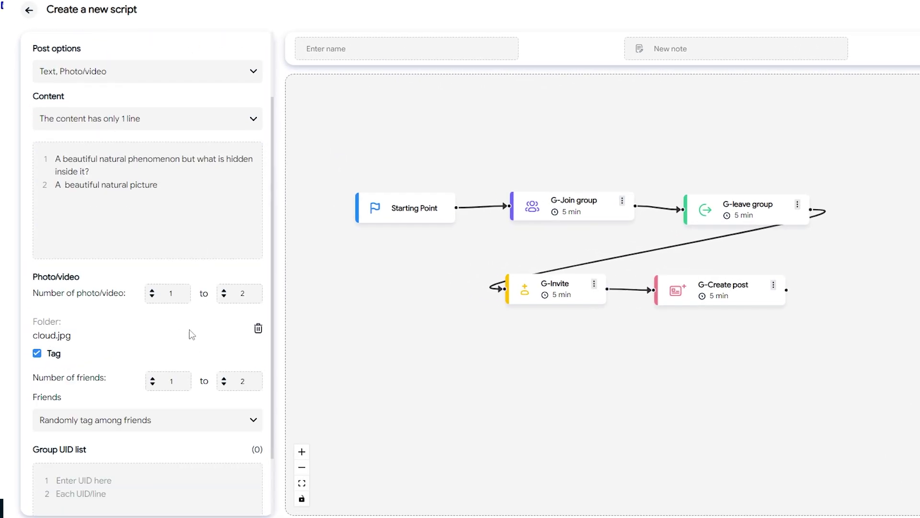
{"action": "scroll", "coordinate": [245, 326], "scroll_direction": "down", "scroll_amount": 2}
{"action": "left_click", "coordinate": [249, 346]}
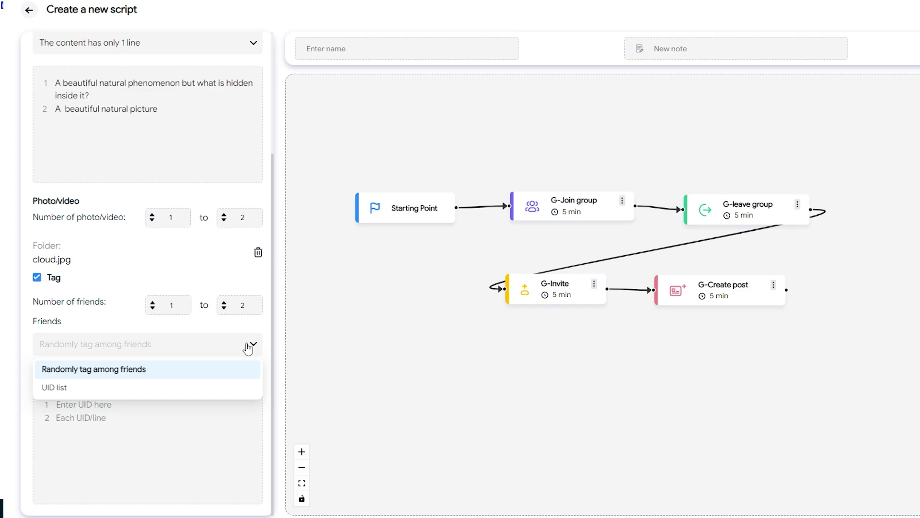
{"action": "left_click", "coordinate": [39, 278]}
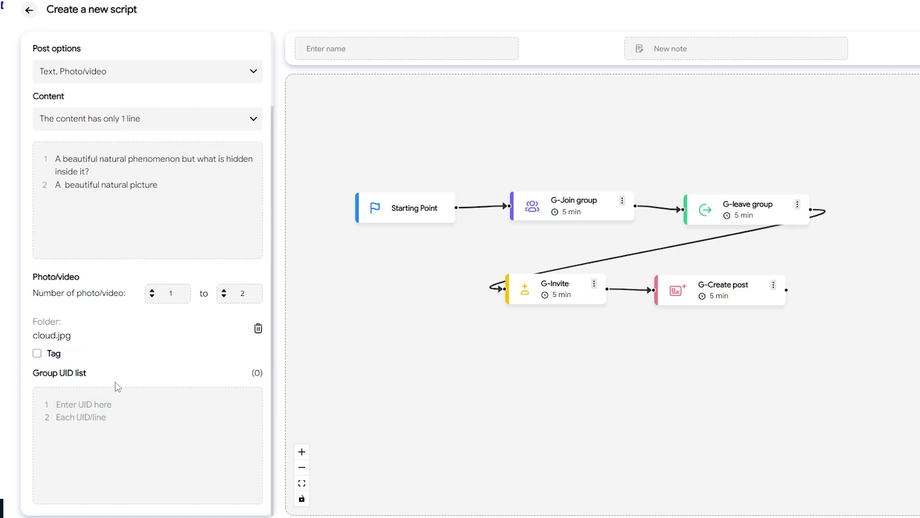
- Copy the second pair of group UIDs from the Notepad file into the Create post action's Group UID list
{"action": "left_click", "coordinate": [123, 411]}
{"action": "key", "text": "alt+Tab"}
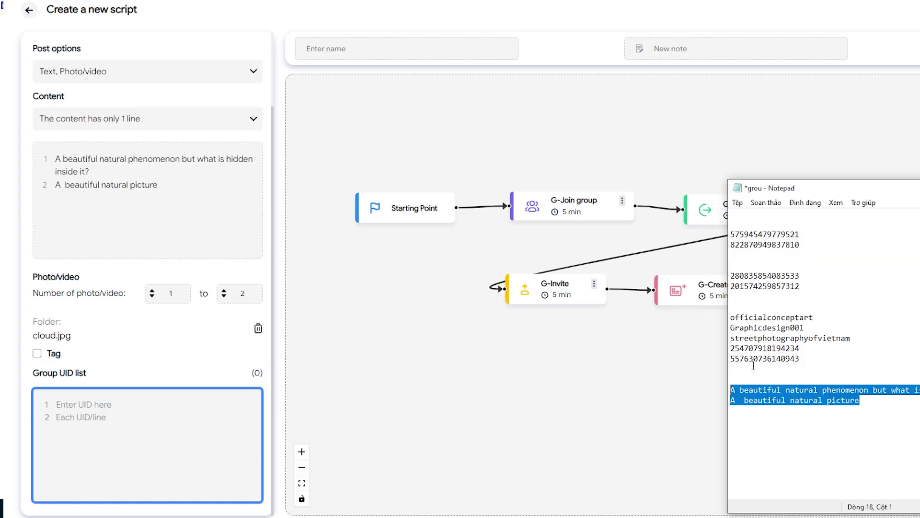
{"action": "left_click_drag", "start_coordinate": [800, 287], "coordinate": [732, 272]}
{"action": "key", "text": "ctrl+c"}
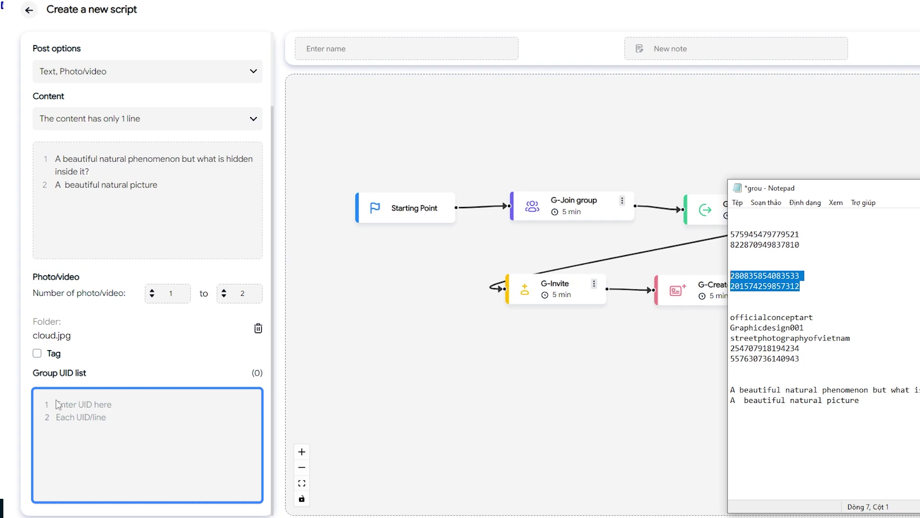
{"action": "left_click", "coordinate": [177, 430]}
{"action": "key", "text": "ctrl+v"}
{"action": "left_click", "coordinate": [193, 368]}
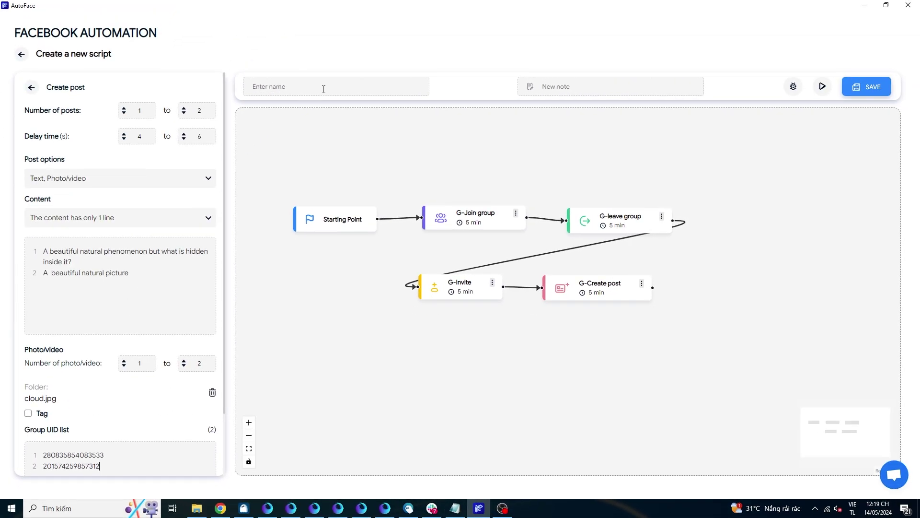
- Name the script Group Script, enter Group as its note, and save it
{"action": "left_click", "coordinate": [324, 89]}
{"action": "type", "text": "Grou"}
{"action": "type", "text": "G"}
{"action": "left_click", "coordinate": [859, 91]}
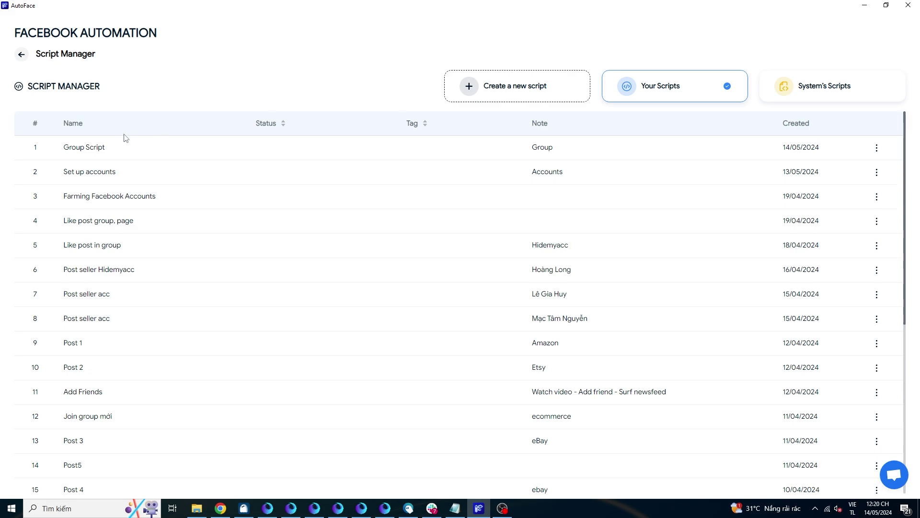
- Return to the account list, select all accounts and start running a script on them
{"action": "left_click", "coordinate": [22, 54]}
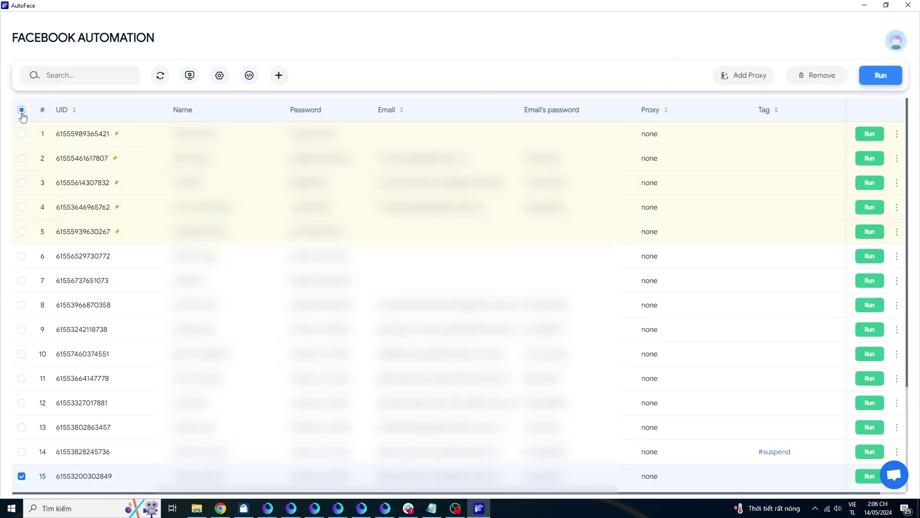
{"action": "left_click", "coordinate": [22, 110]}
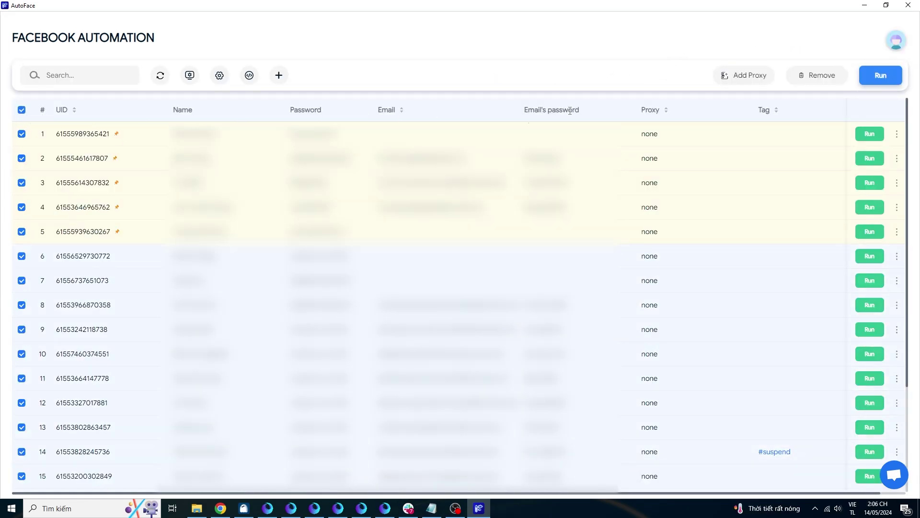
{"action": "left_click", "coordinate": [891, 77]}
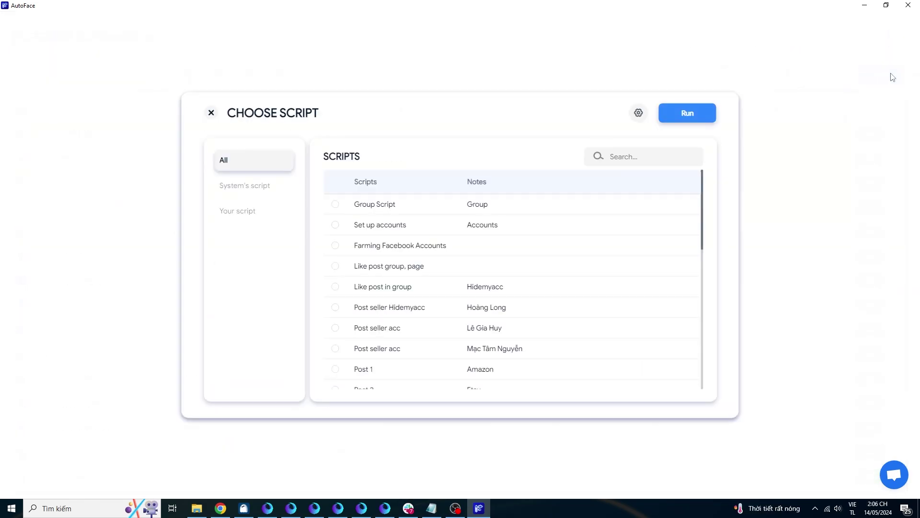
- Choose Group Script, review the automation settings, and run the script on the selected accounts
{"action": "left_click", "coordinate": [335, 205]}
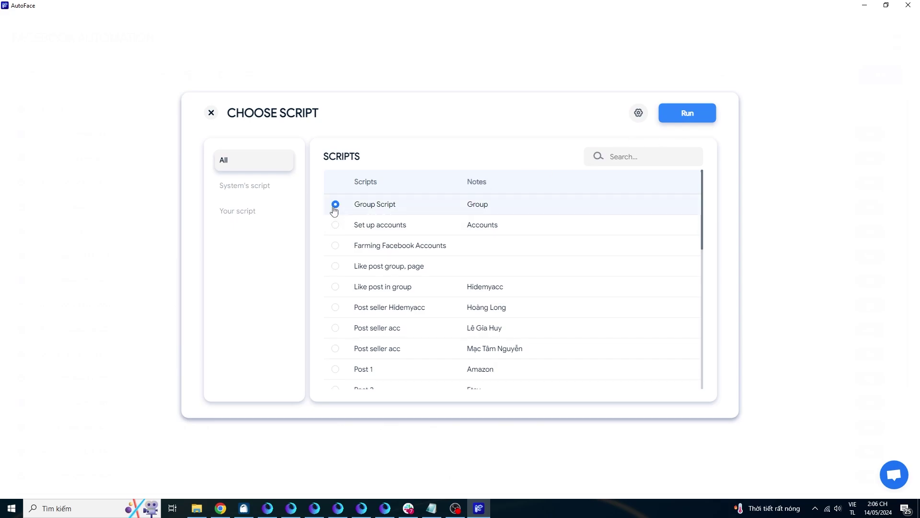
{"action": "left_click", "coordinate": [640, 115]}
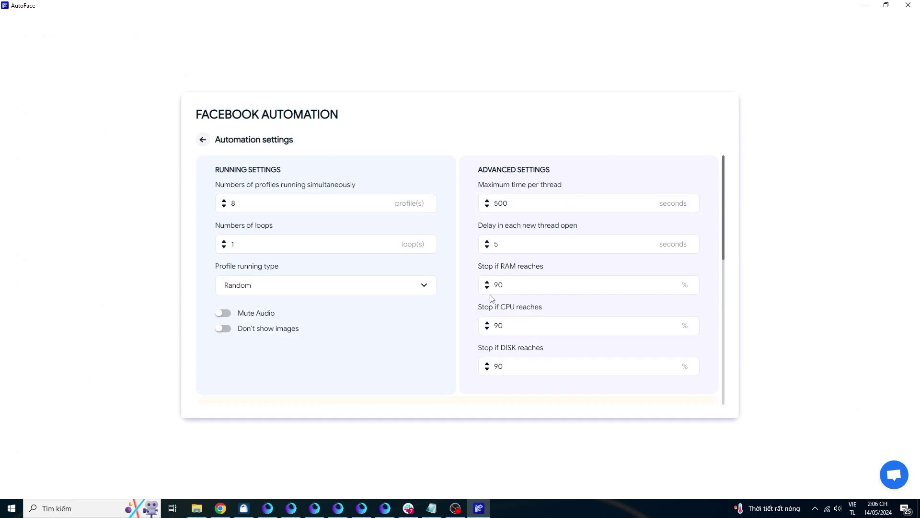
{"action": "left_click", "coordinate": [203, 141]}
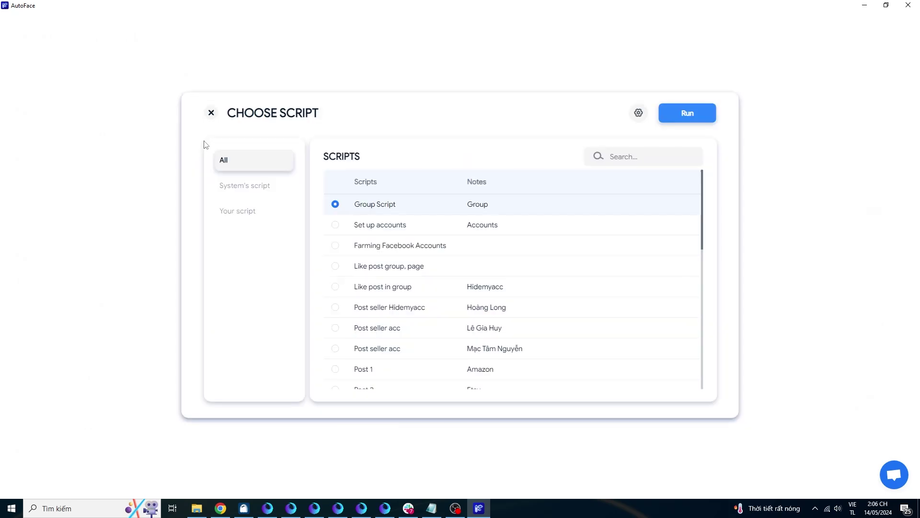
{"action": "left_click", "coordinate": [677, 116]}
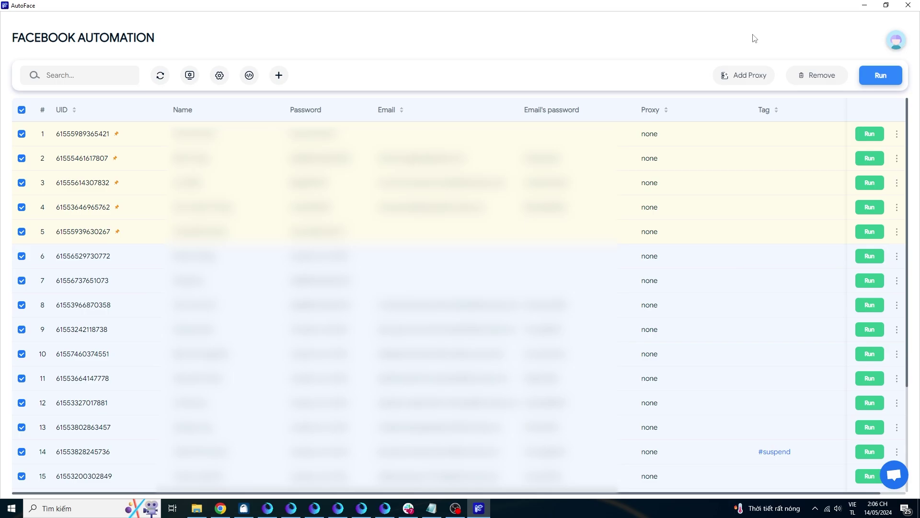